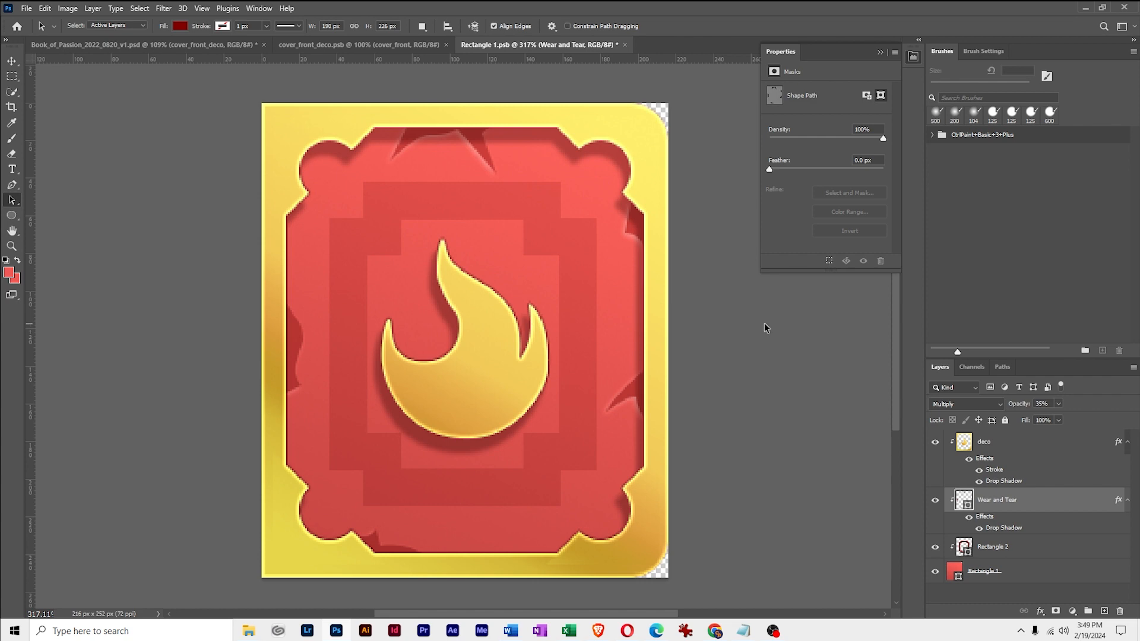
Add a new layer above the Wear and Tear layer, clipped to the layer below and in Normal mode at 100% opacity
drag(695, 320, 762, 323)
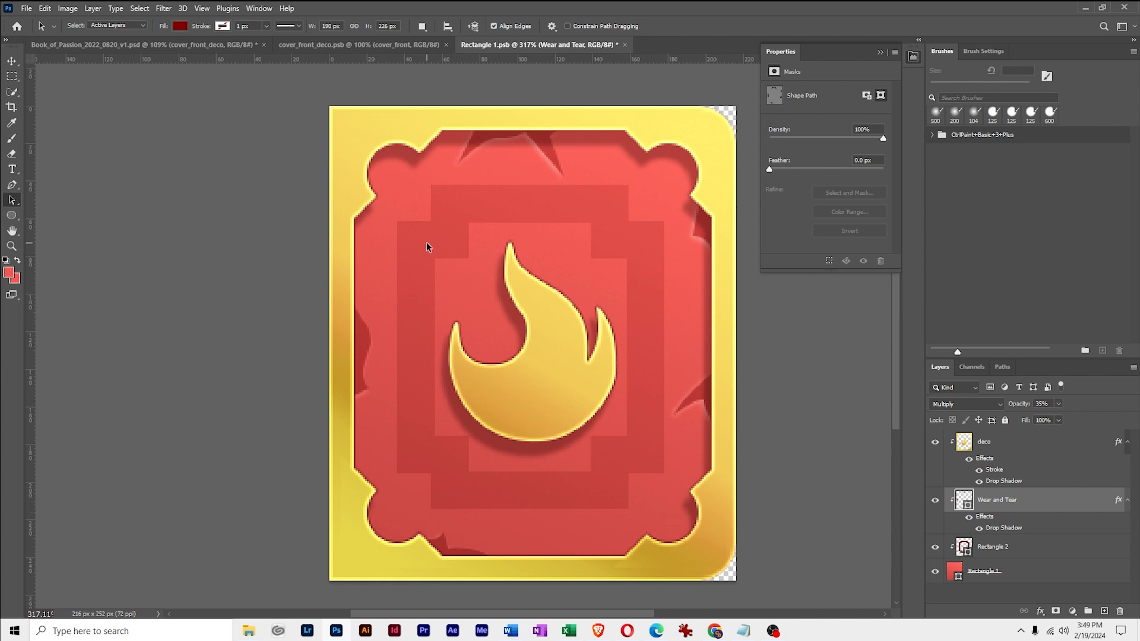
key(z)
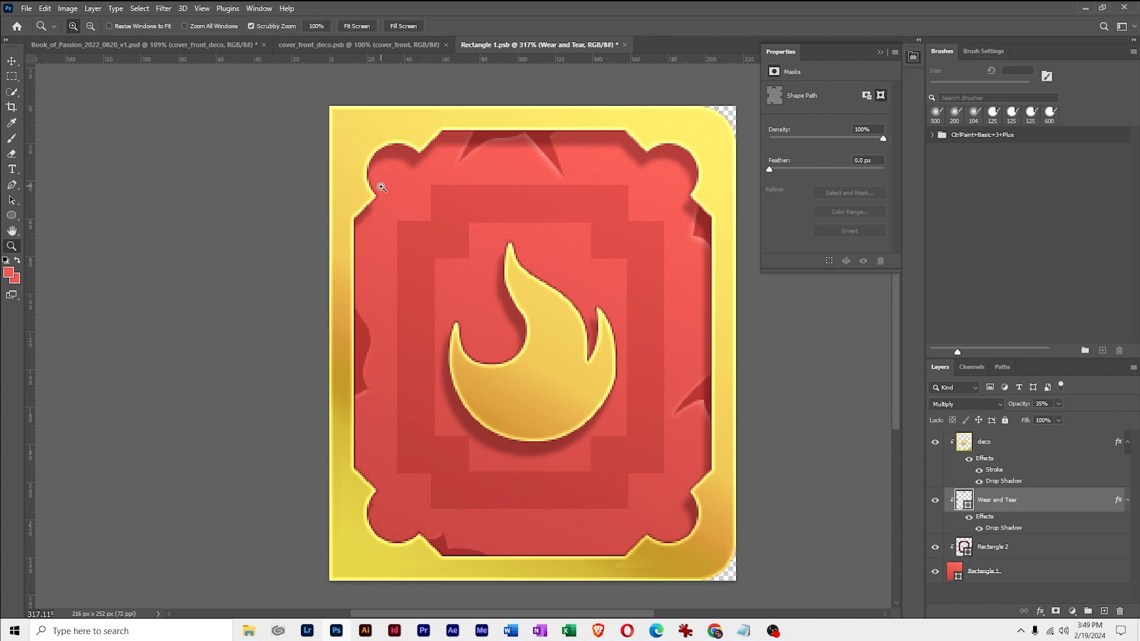
drag(403, 188, 539, 326)
key(space)
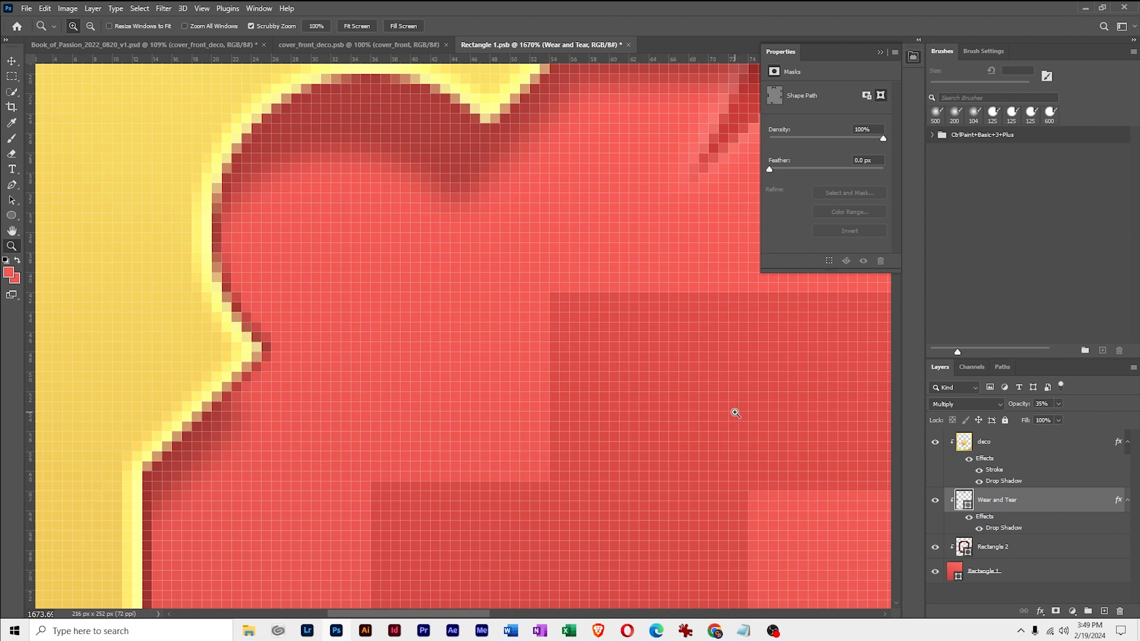
key(ctrl+shift+n)
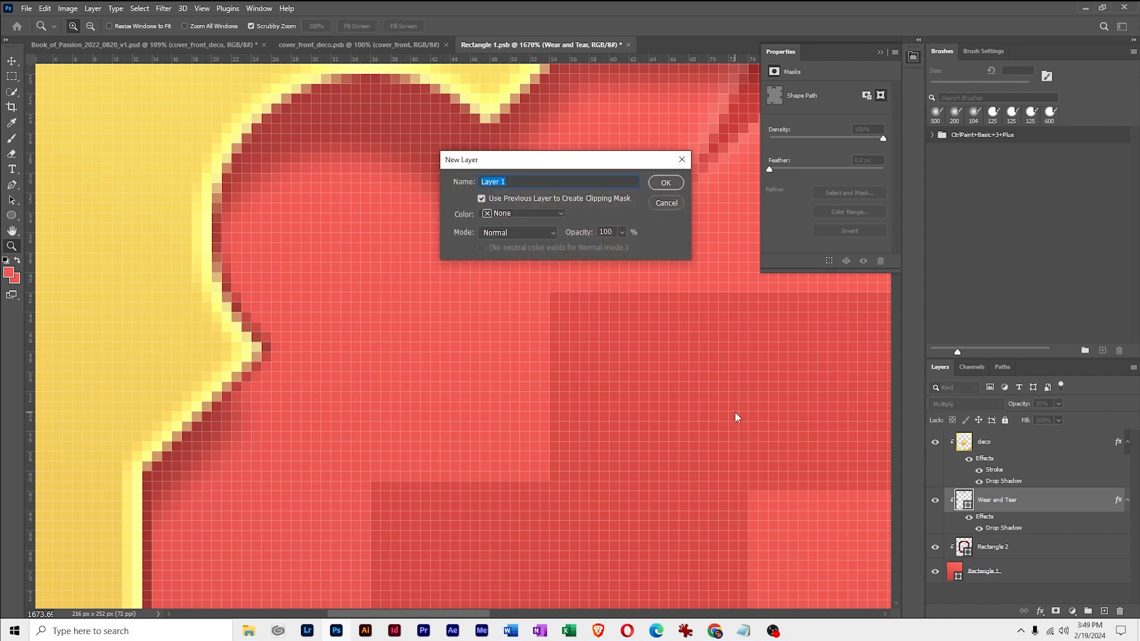
key(Return)
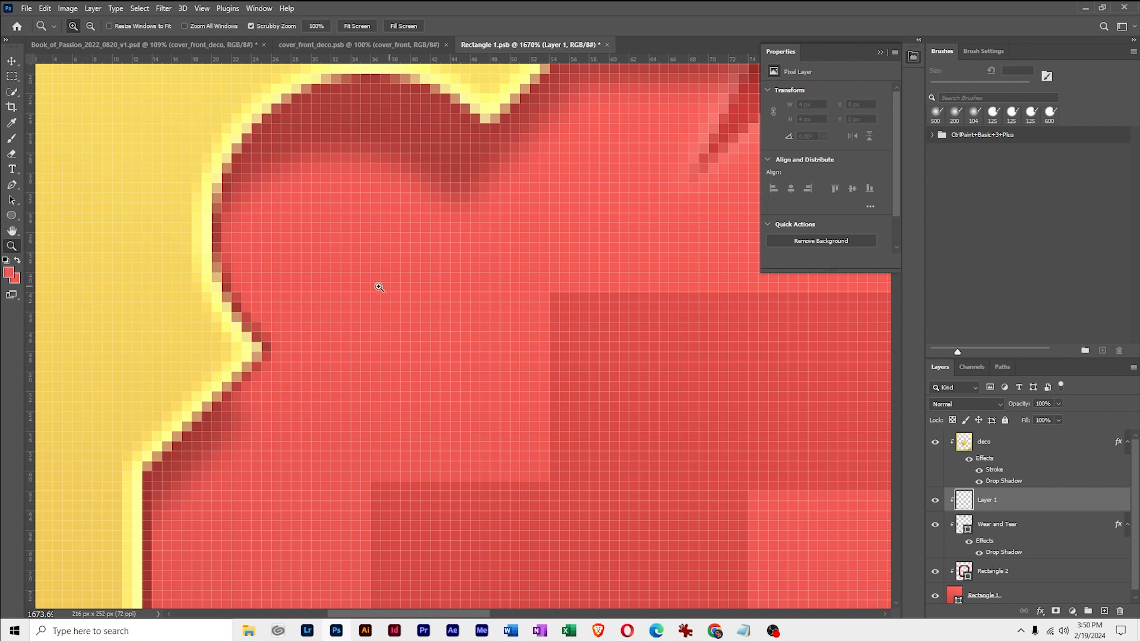
Draw a circle about 20 px wide near the red panel's upper-left corner, with the Ellipse tool set to Combine Shapes
click(12, 218)
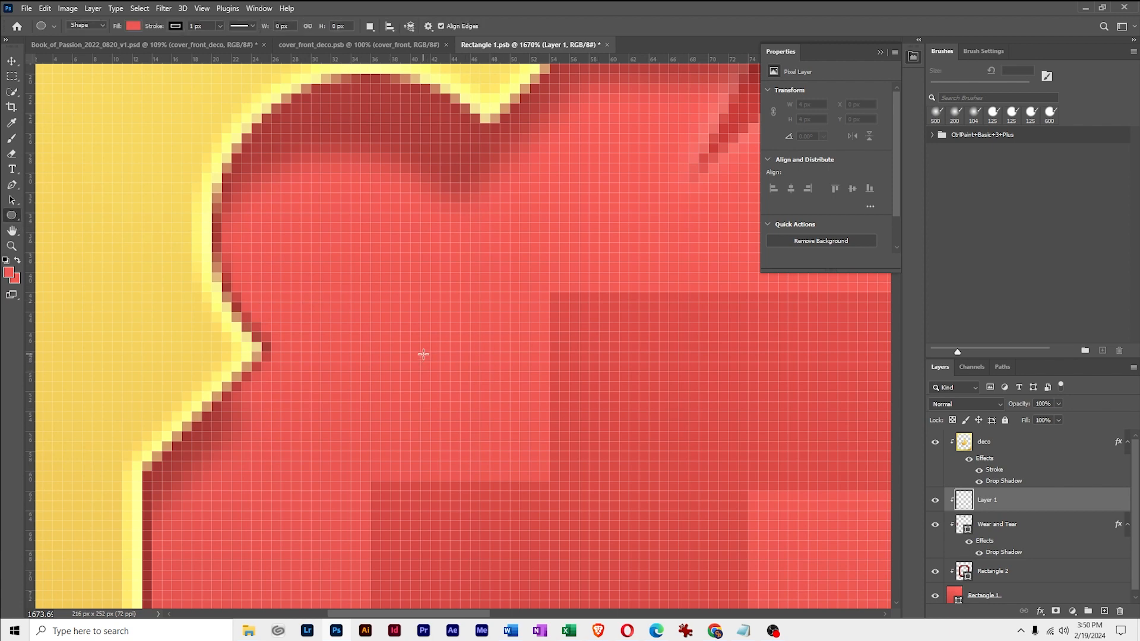
click(370, 26)
click(394, 54)
click(368, 28)
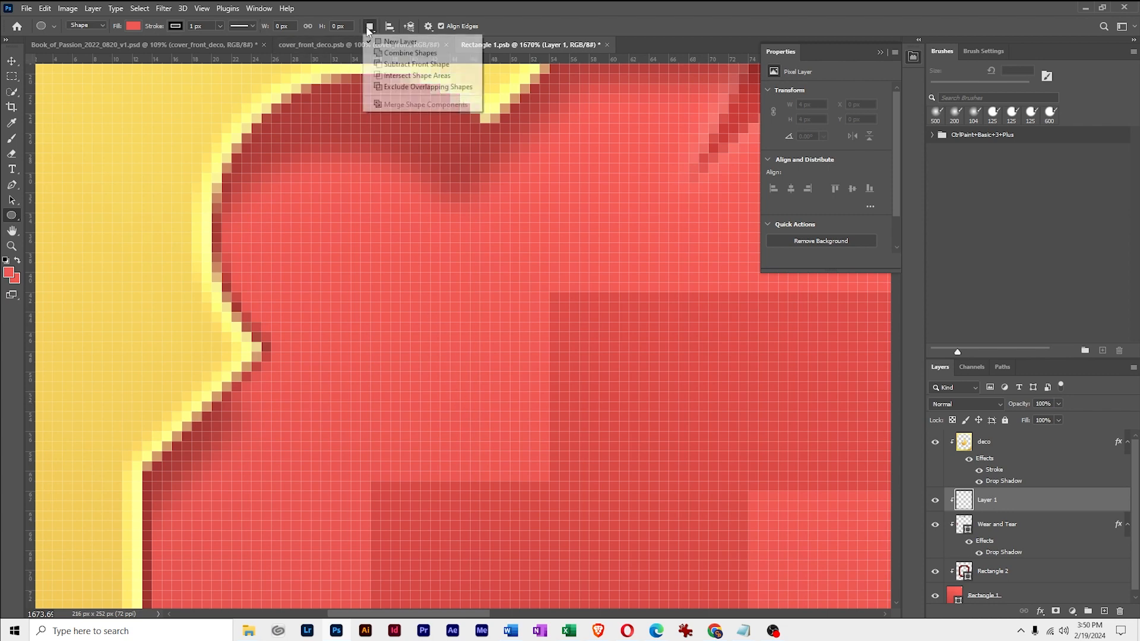
click(390, 53)
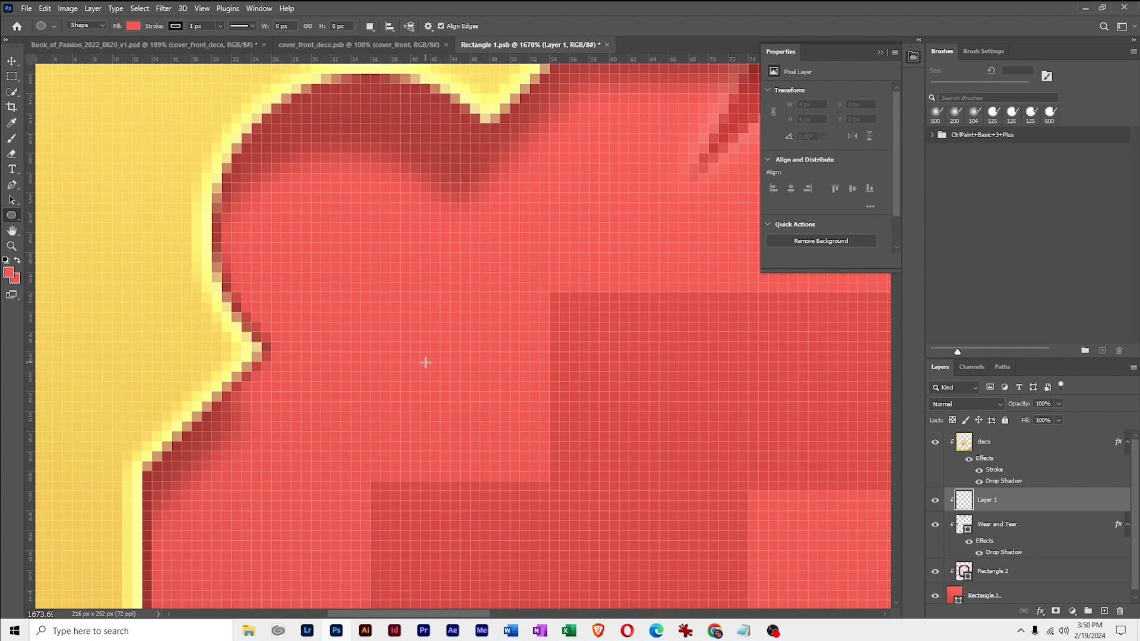
mouse_move(407, 359)
mouse_down()
mouse_move(433, 368)
mouse_move(483, 445)
mouse_move(516, 457)
mouse_move(505, 468)
mouse_up()
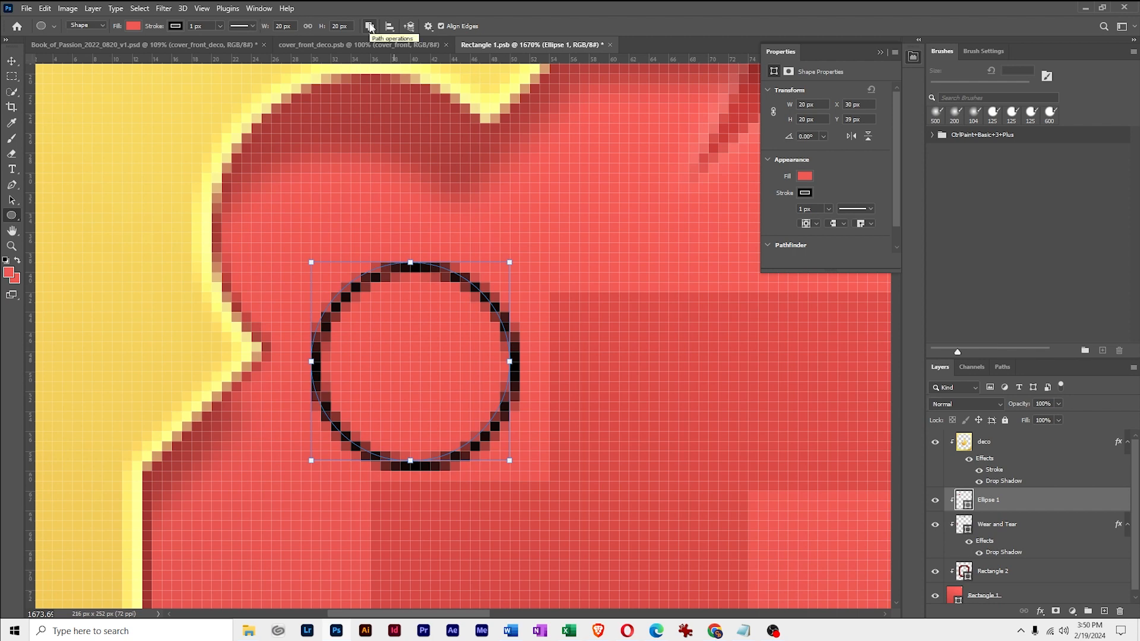
click(370, 27)
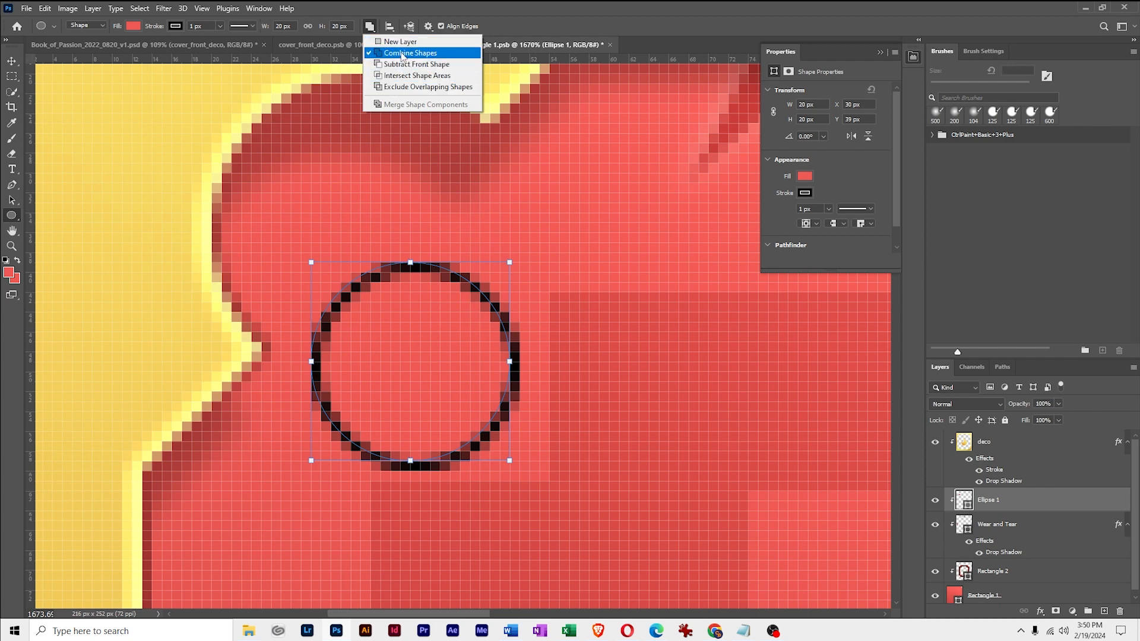
click(504, 14)
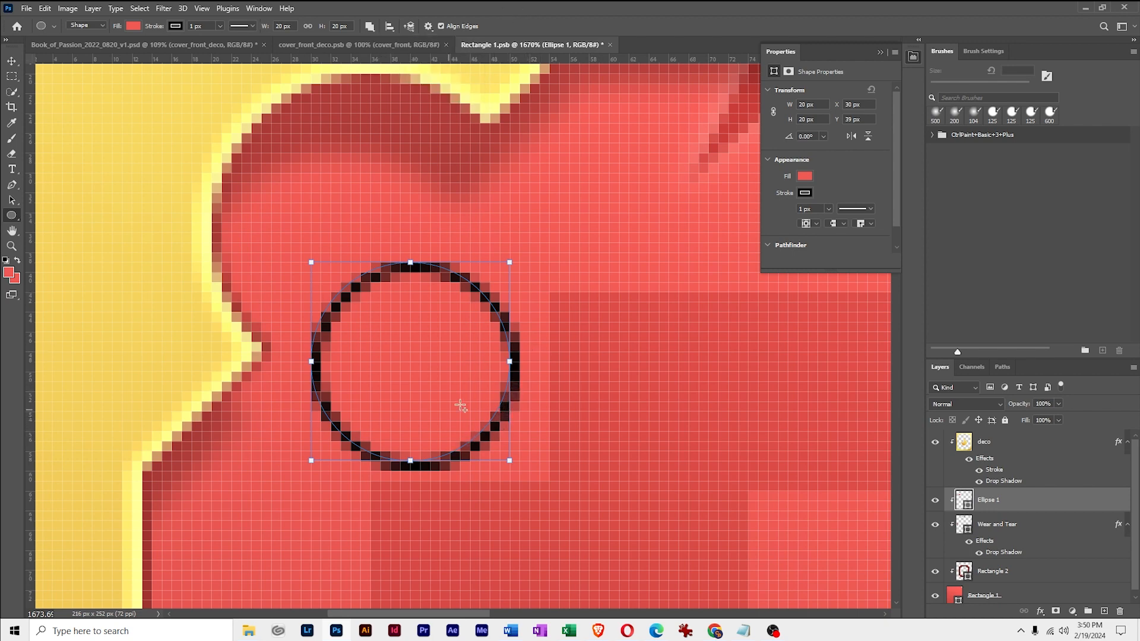
Remove the circle's stroke and fill it with the recently used dark red
click(176, 27)
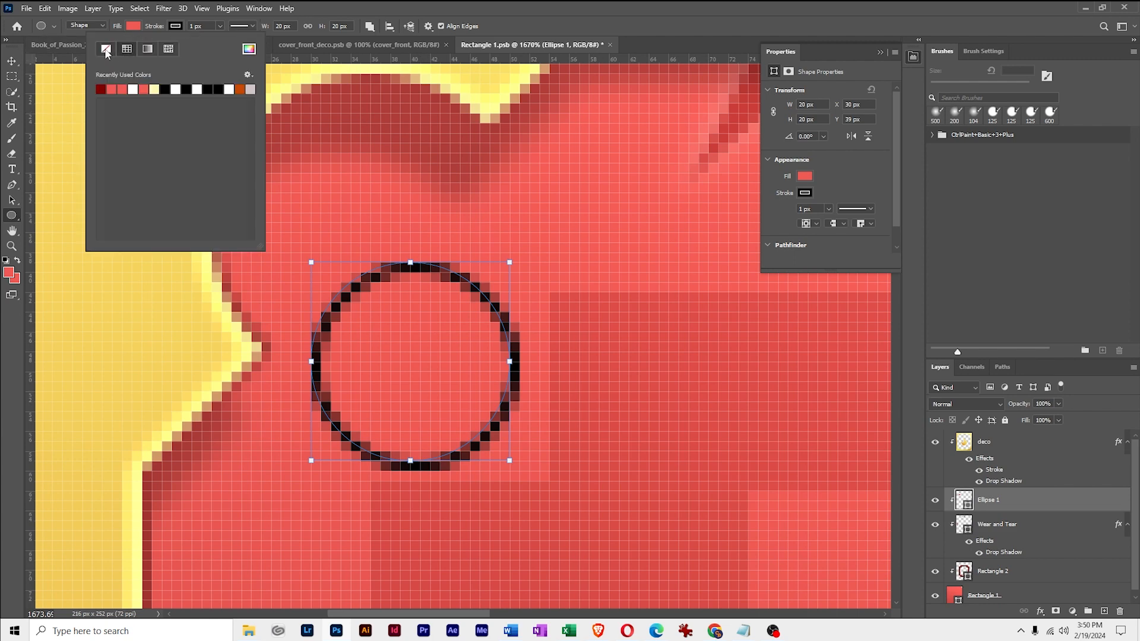
click(106, 49)
click(133, 27)
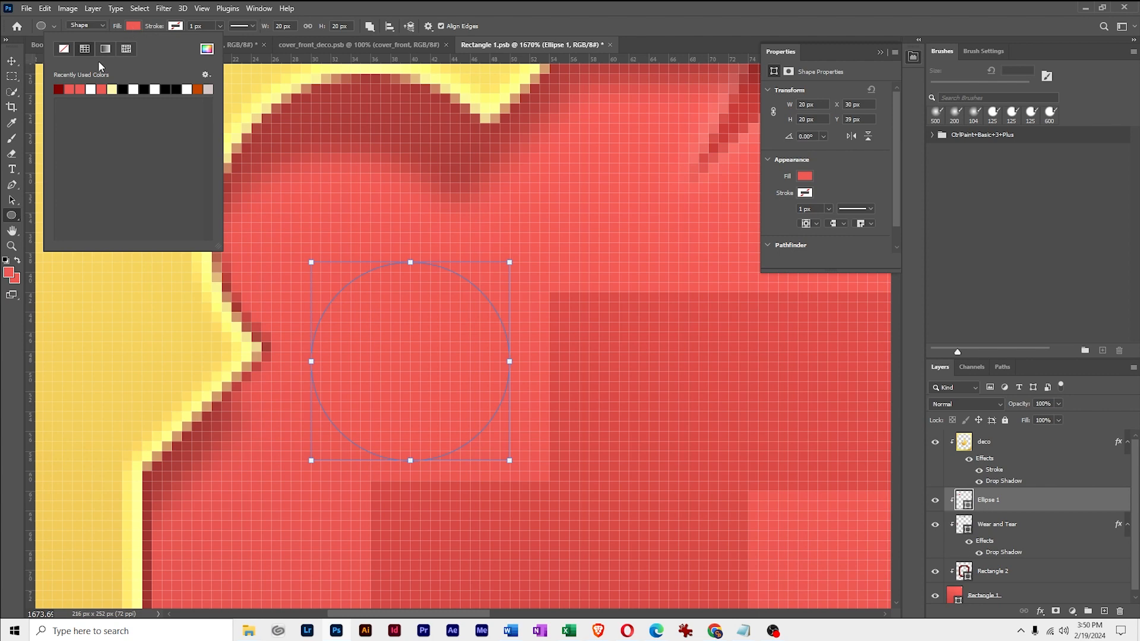
click(61, 87)
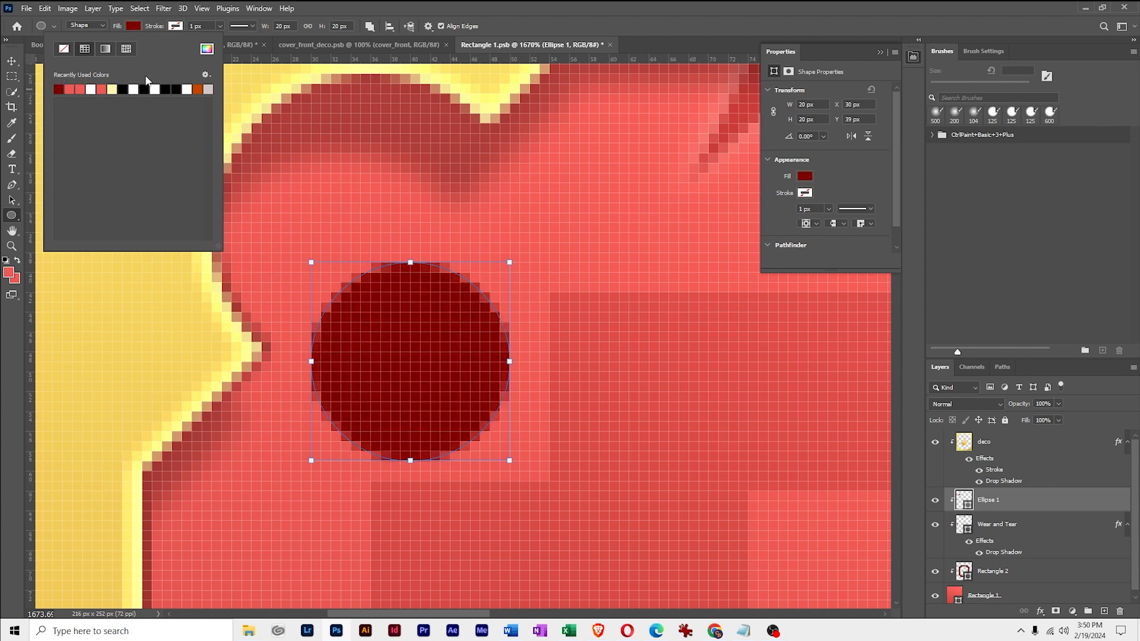
click(365, 11)
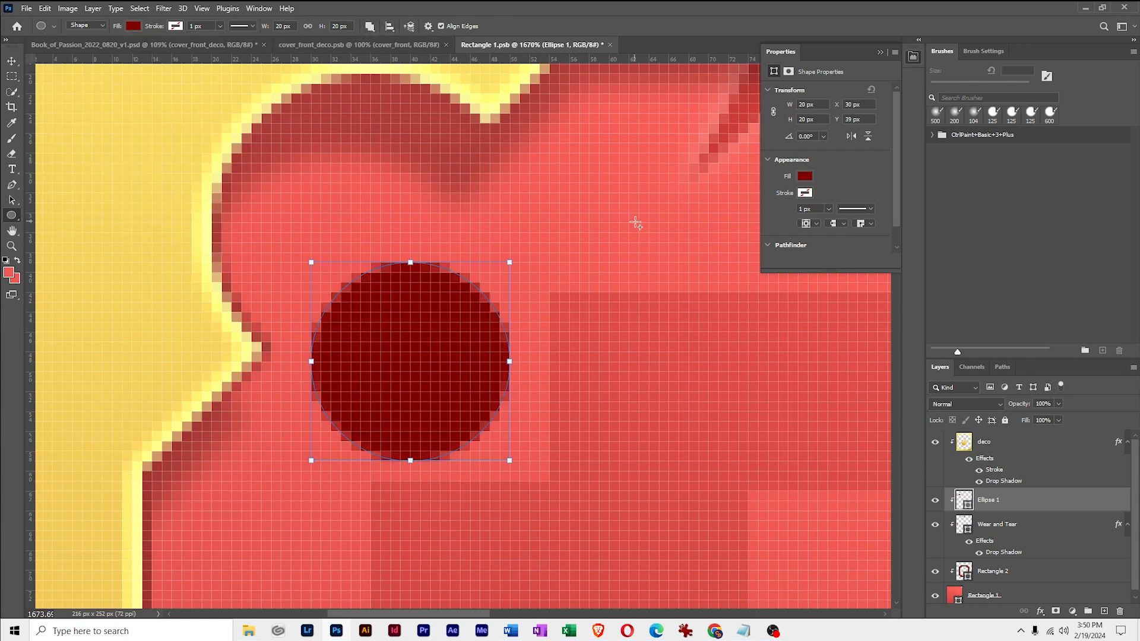
Compare with the Rectangle 2 layer's settings and lower the circle layer's opacity to 18%
click(1043, 573)
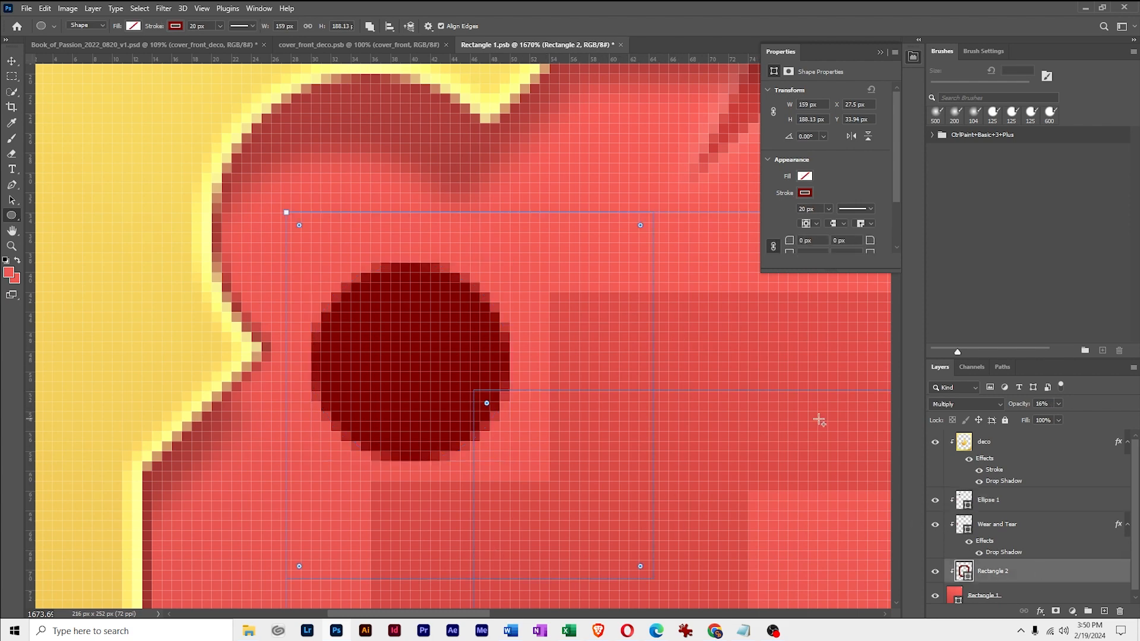
click(1037, 500)
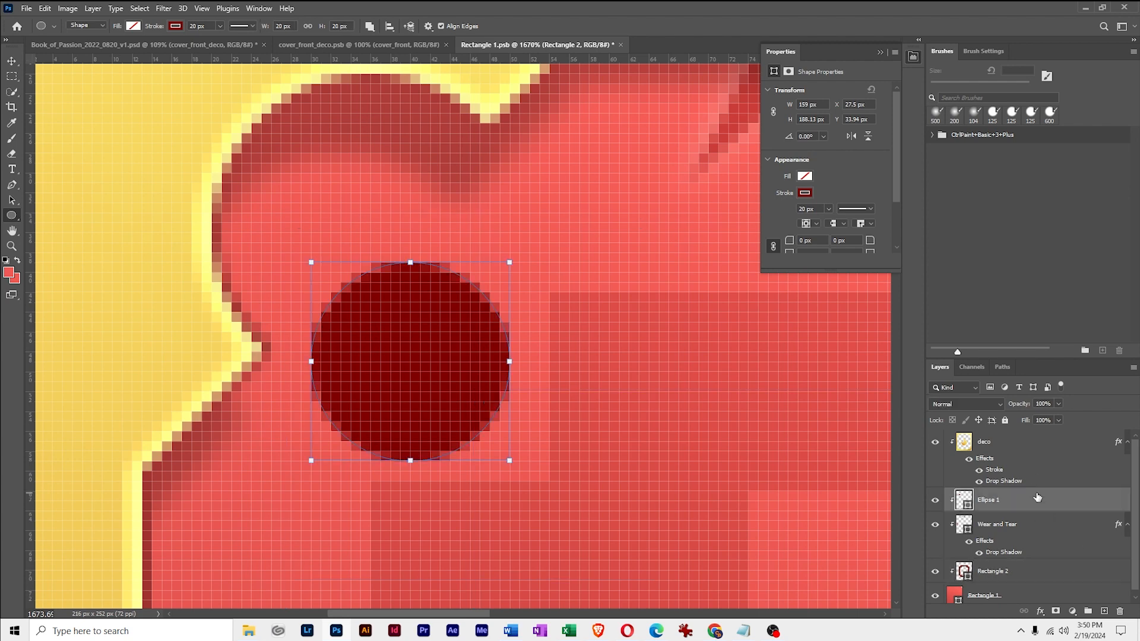
click(1058, 404)
drag(1060, 418, 1014, 421)
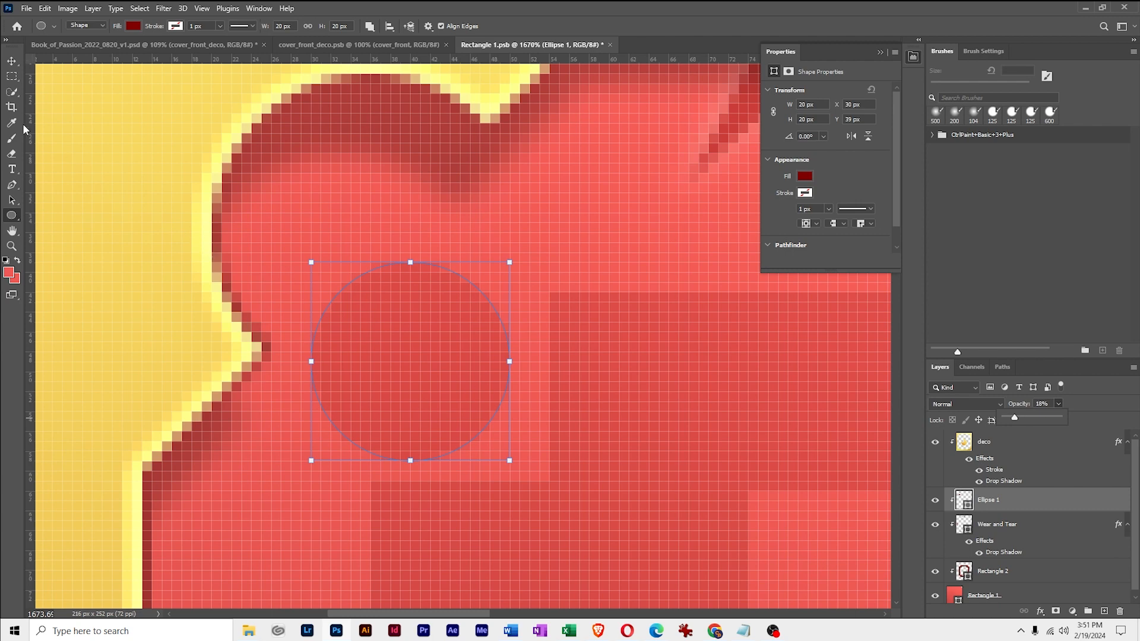
click(14, 62)
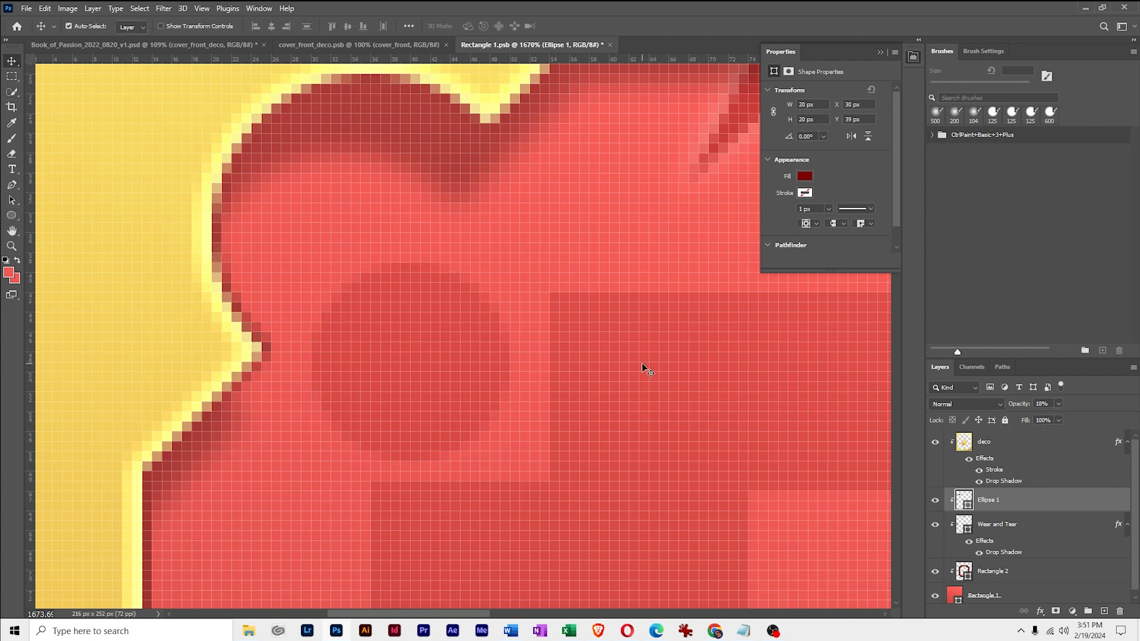
Duplicate the circle path horizontally within the same layer, placing the copy near the panel's upper-right corner at X 161 px
key(z)
drag(719, 380, 663, 412)
key(space)
drag(793, 425, 454, 376)
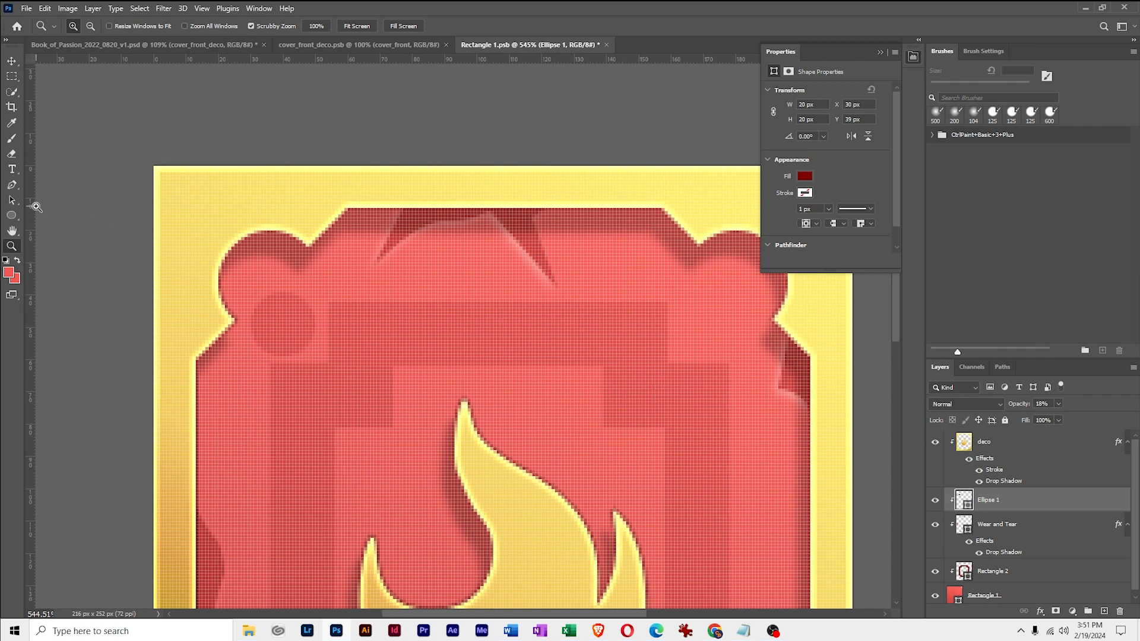
click(12, 202)
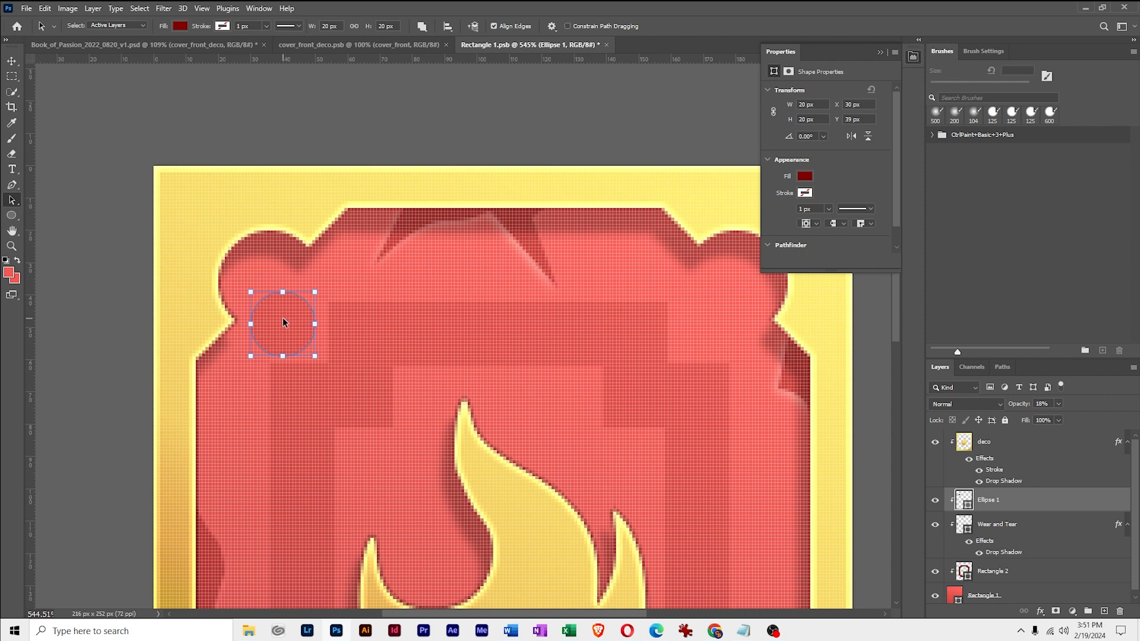
drag(284, 321, 703, 325)
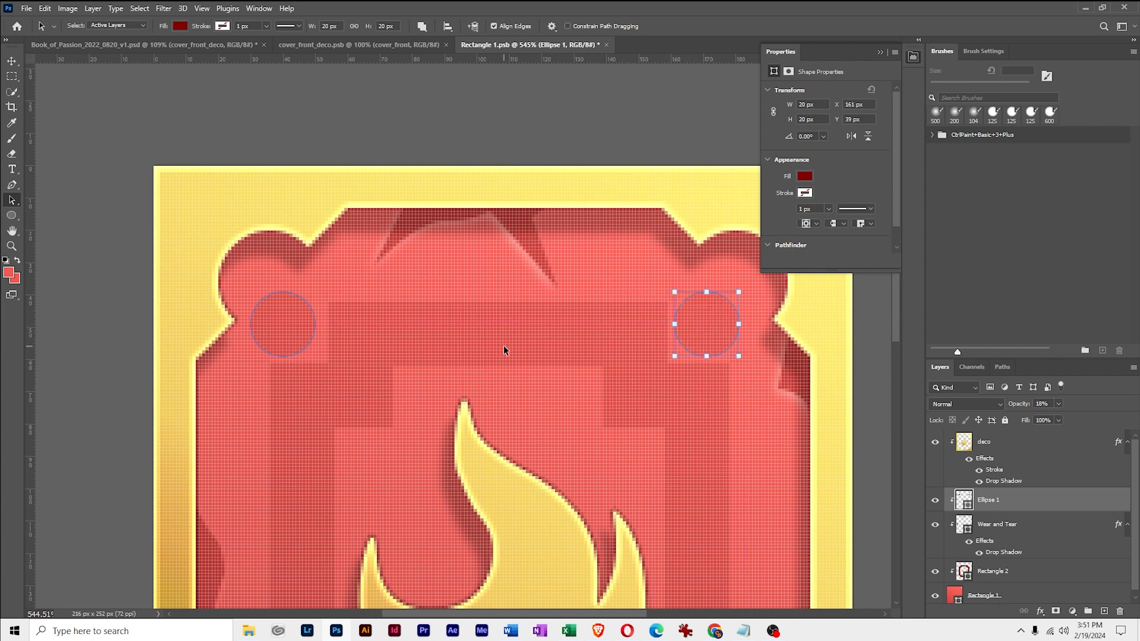
key(Escape)
Try to select both upper circles with the Direct Selection tool and duplicate them downward
drag(745, 453, 658, 378)
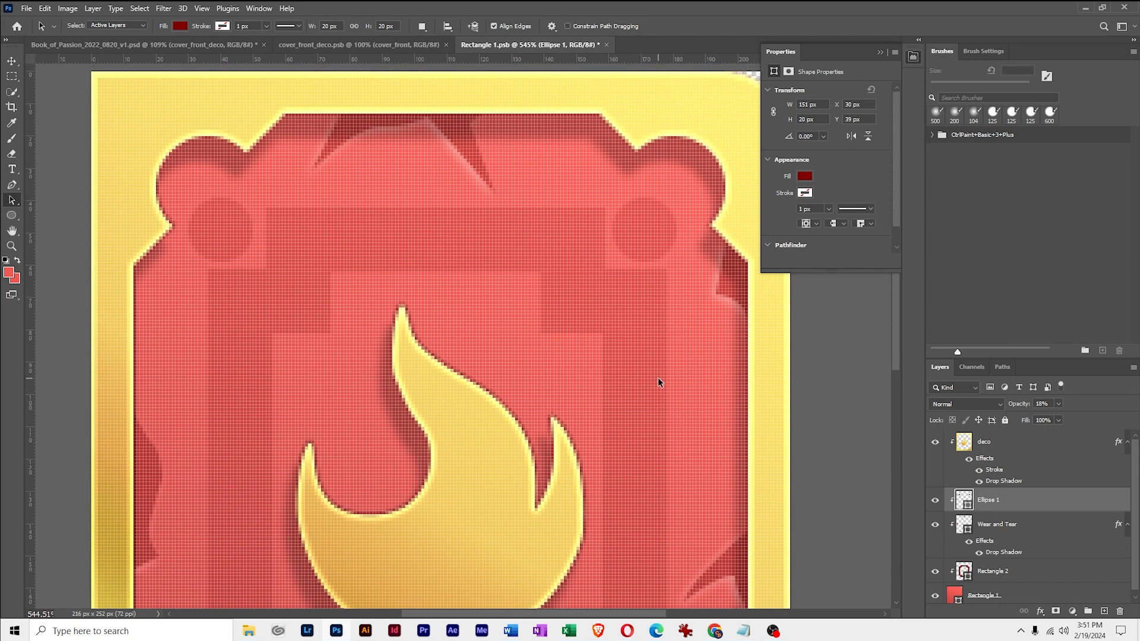
click(13, 246)
drag(638, 347, 609, 365)
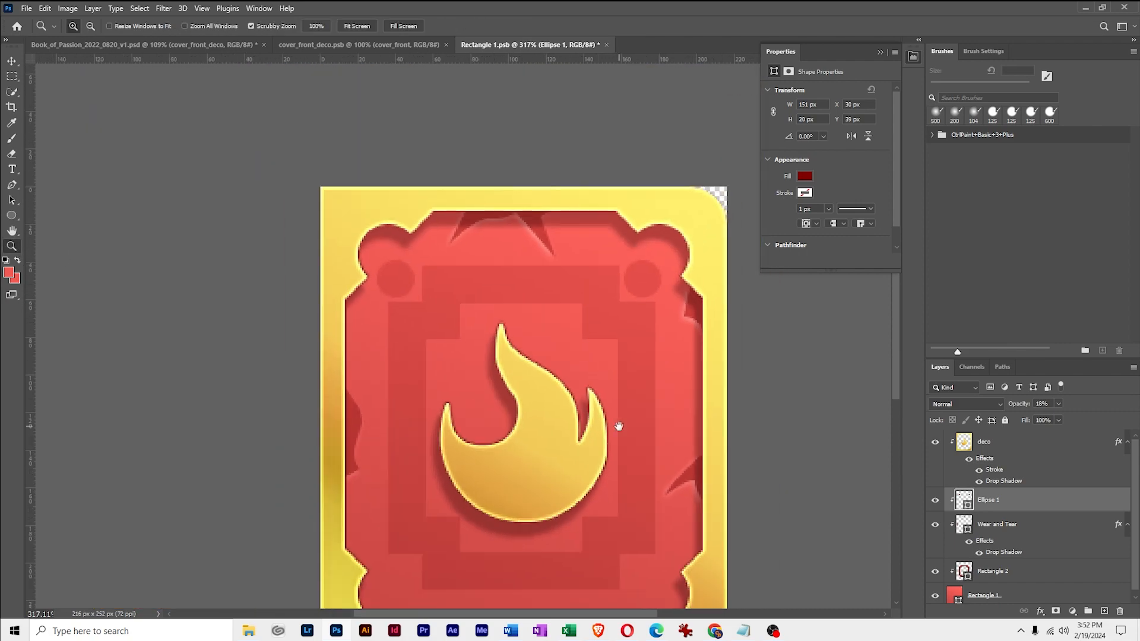
drag(618, 426, 564, 344)
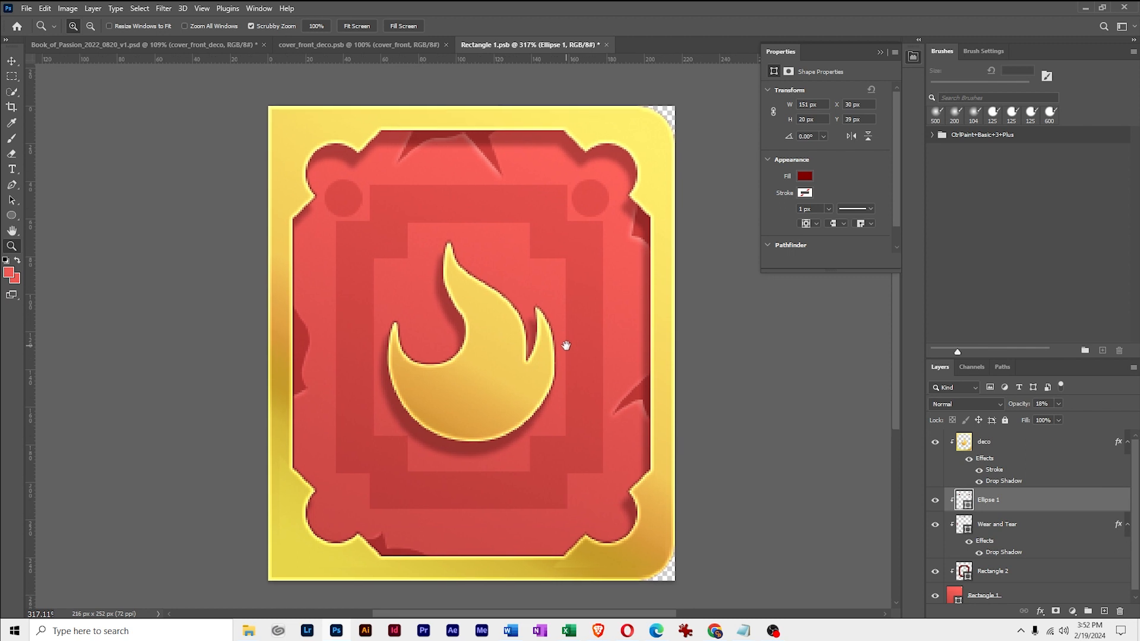
click(9, 203)
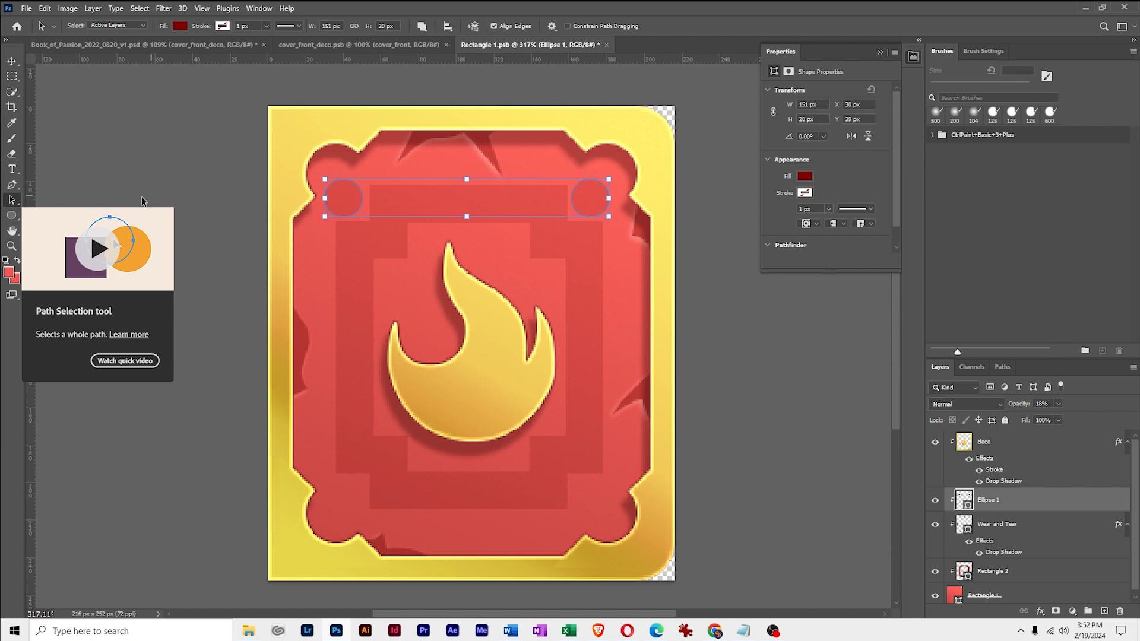
right_click(11, 200)
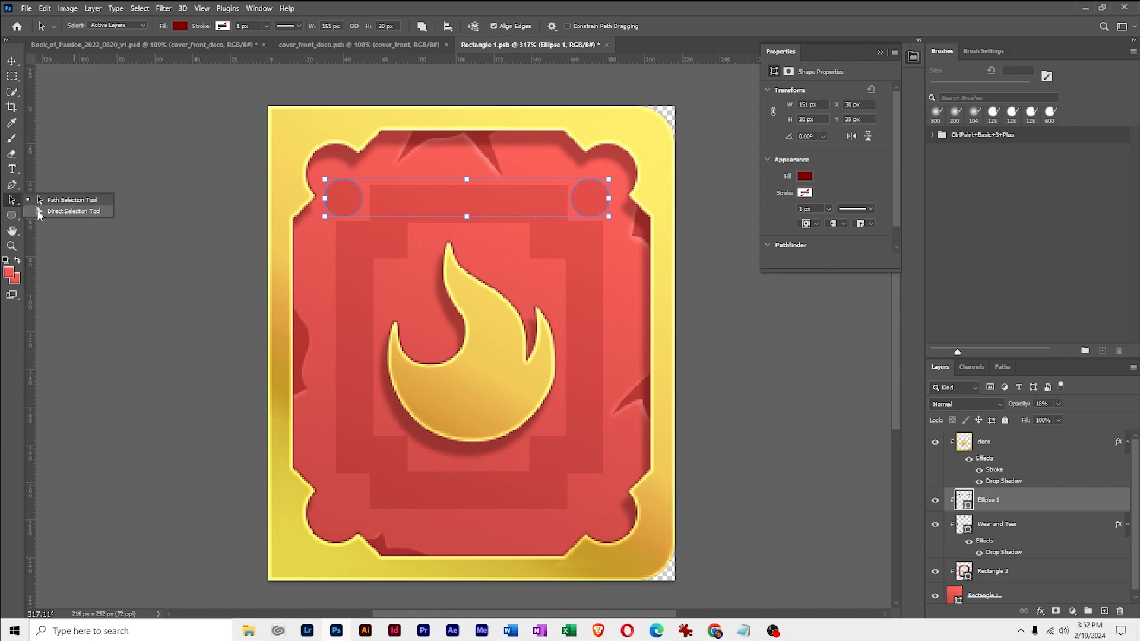
click(39, 211)
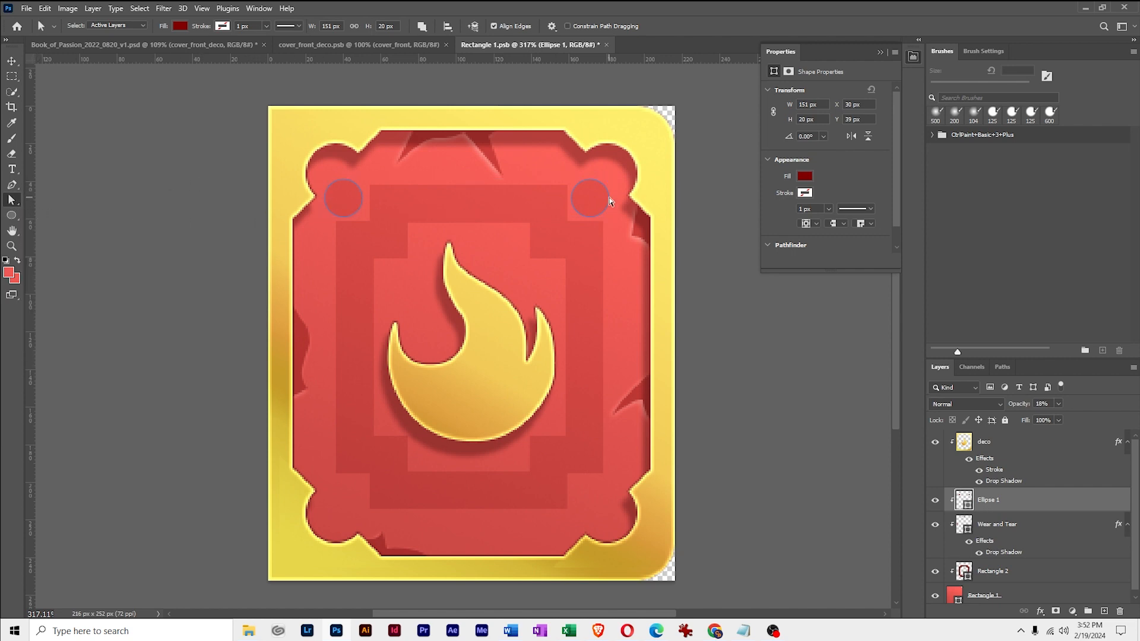
click(591, 199)
shift+click(352, 211)
click(333, 228)
click(346, 202)
shift+click(595, 198)
drag(591, 202, 606, 416)
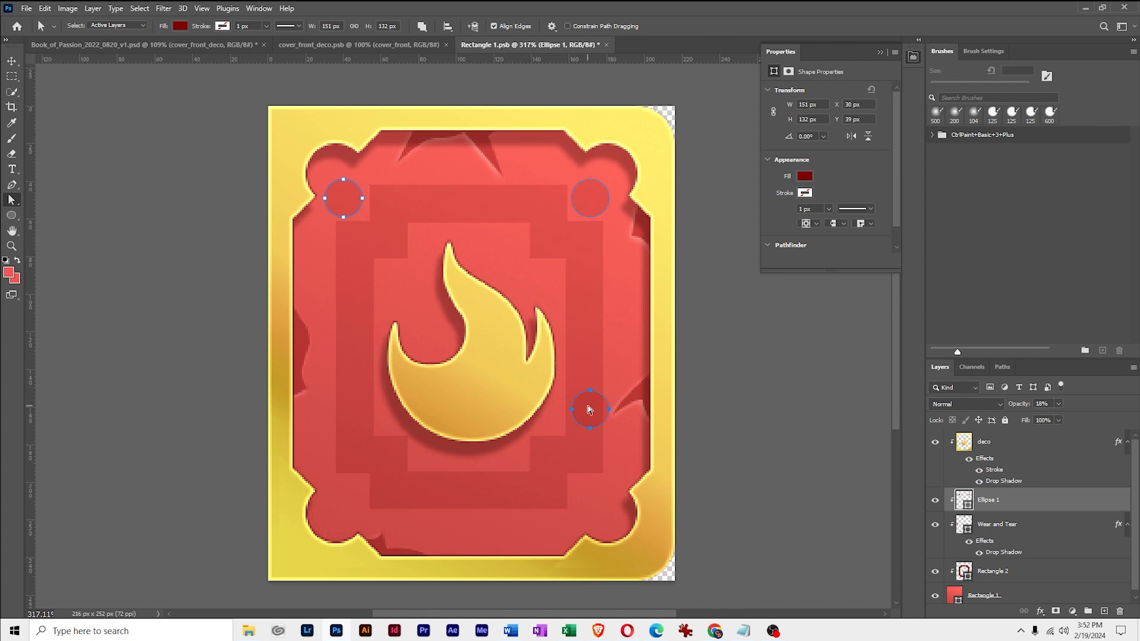
key(ctrl+z)
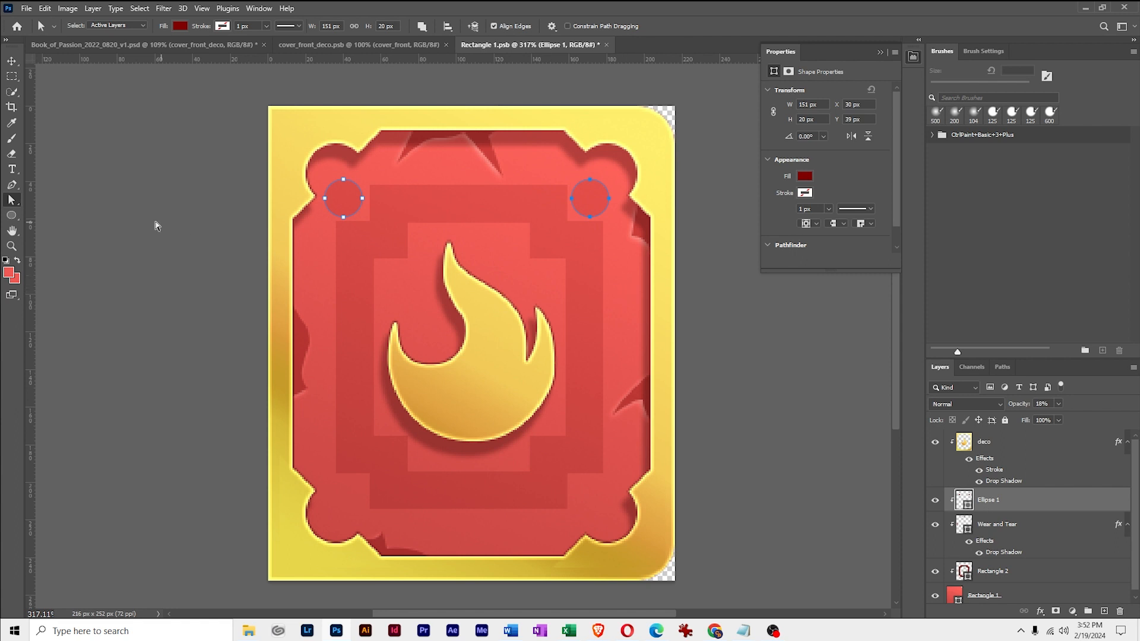
Duplicate both upper circle paths straight down to the panel's lower corners with the Path Selection tool, nudging the copies up 3 px
right_click(15, 201)
click(39, 199)
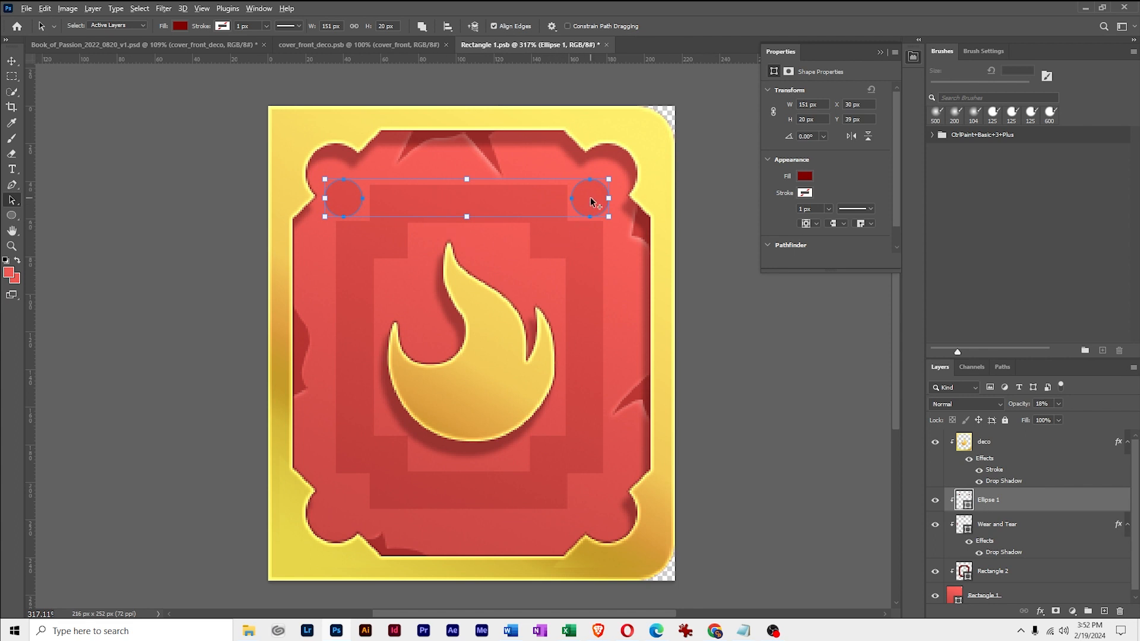
drag(591, 200, 587, 505)
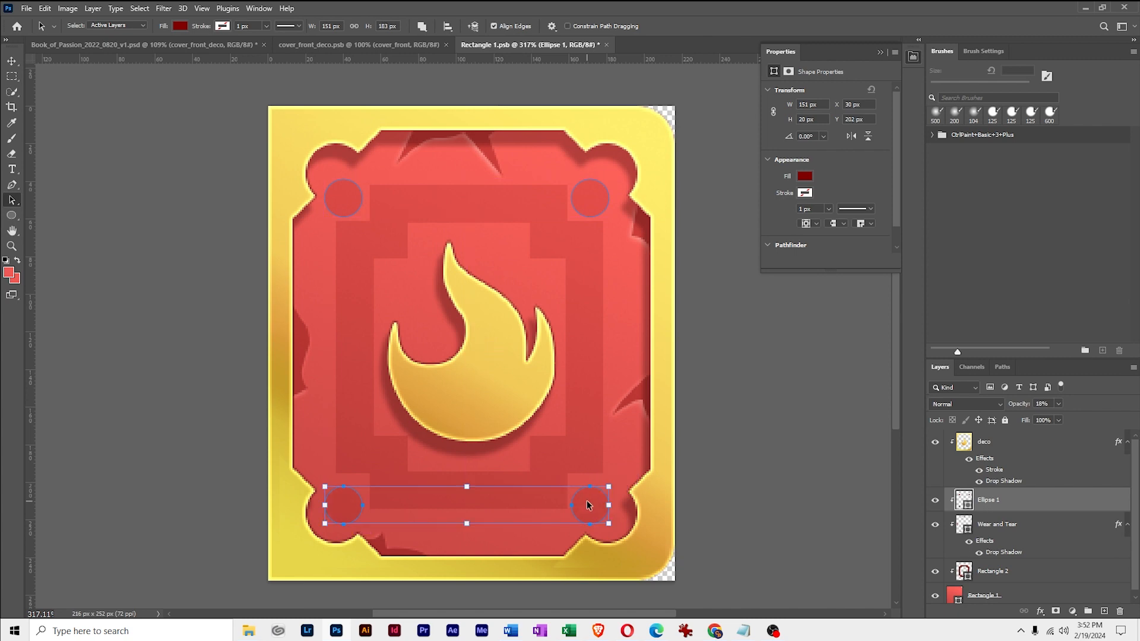
key(Up)
key(Up)
key(Up)
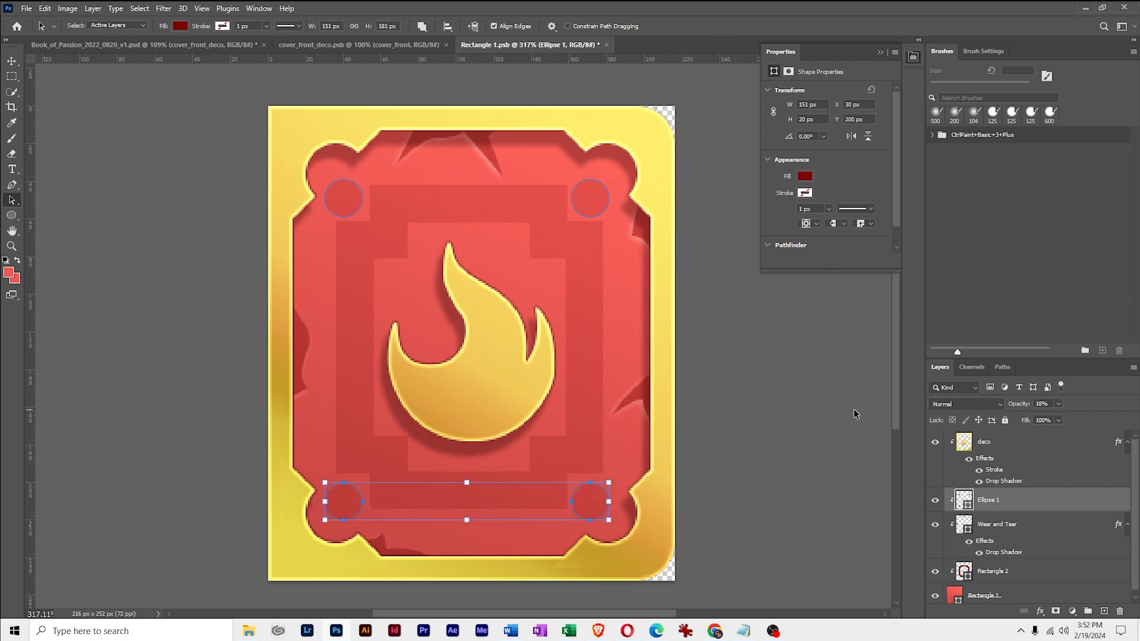
click(745, 378)
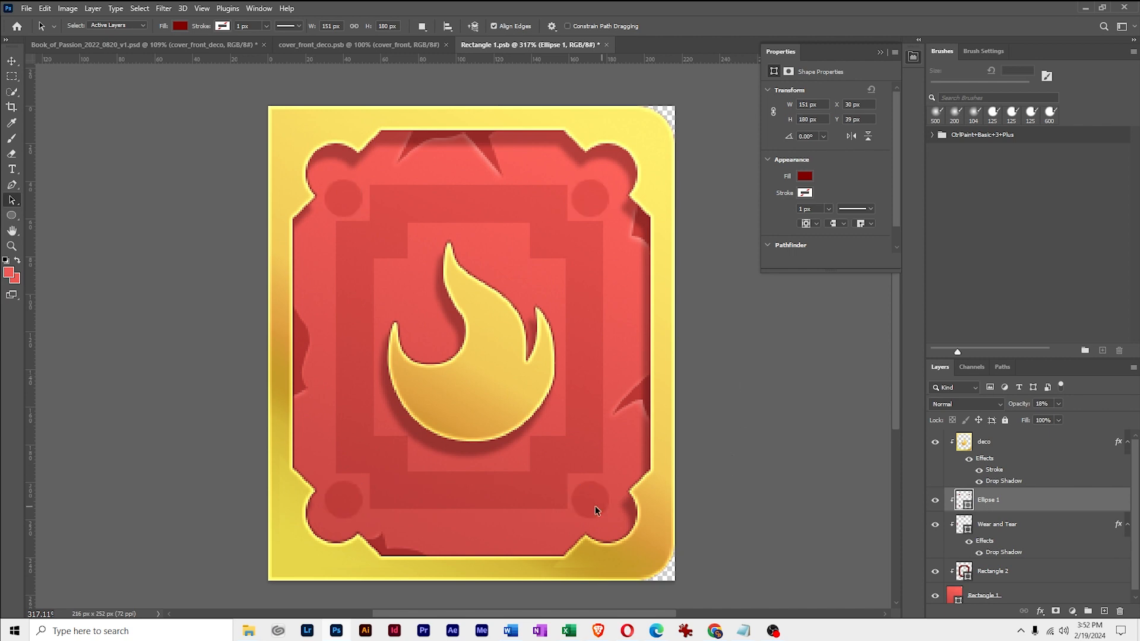